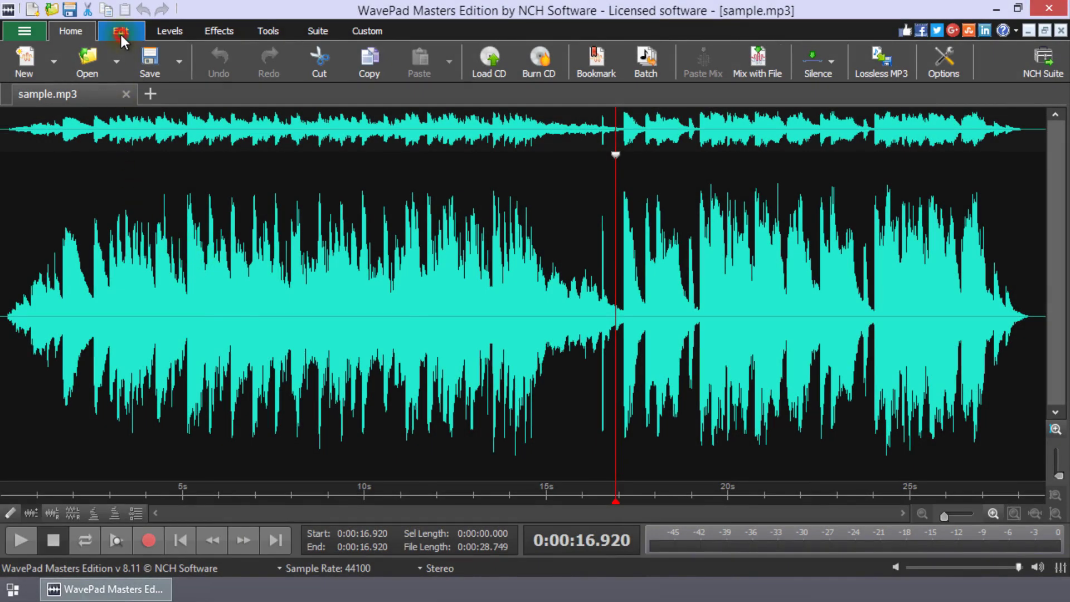
- Open Split into Equal Parts with 10-second duration and change the output format to MP3
{"action": "left_click", "coordinate": [119, 33]}
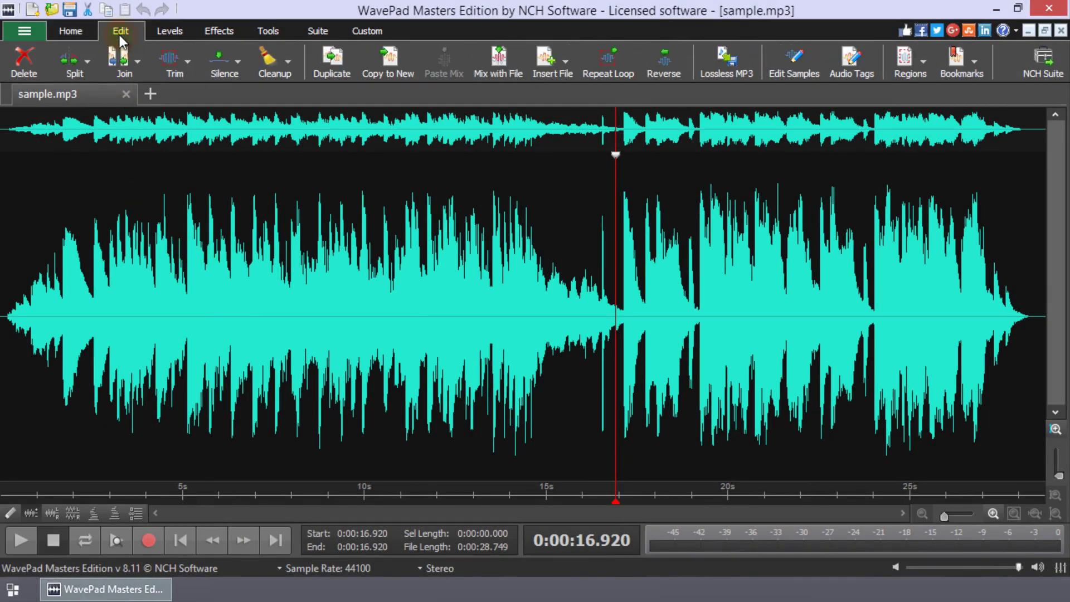
{"action": "left_click", "coordinate": [88, 68]}
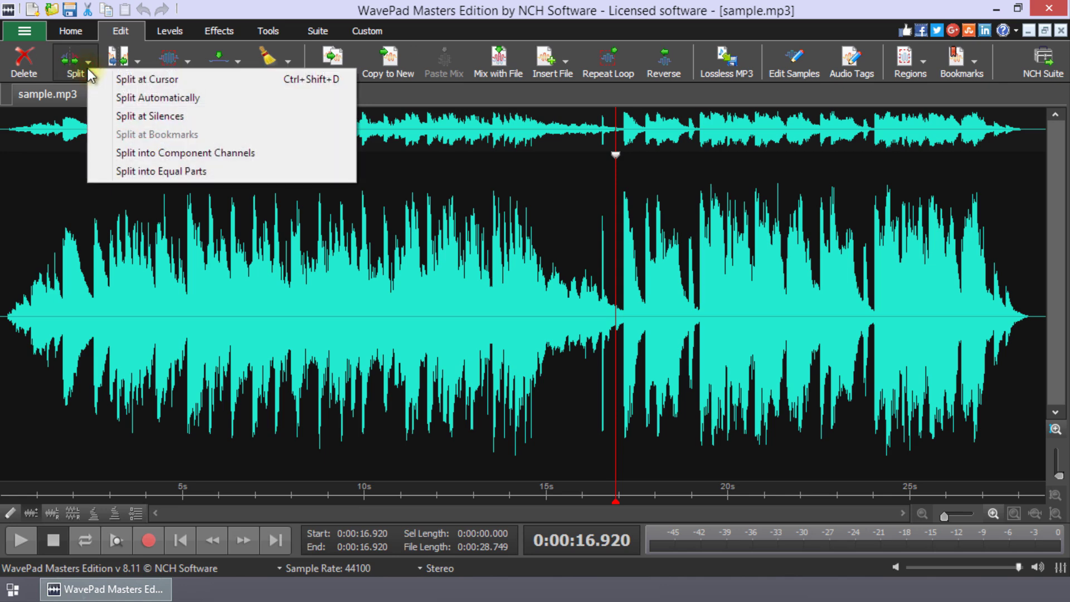
{"action": "left_click", "coordinate": [117, 82]}
{"action": "left_click", "coordinate": [190, 94]}
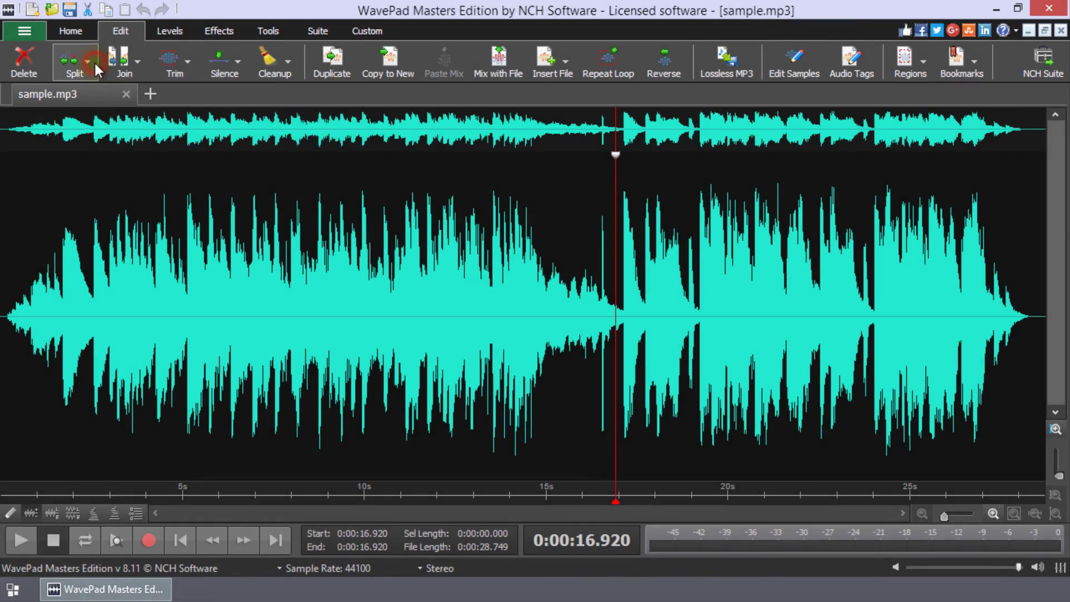
{"action": "left_click", "coordinate": [94, 63]}
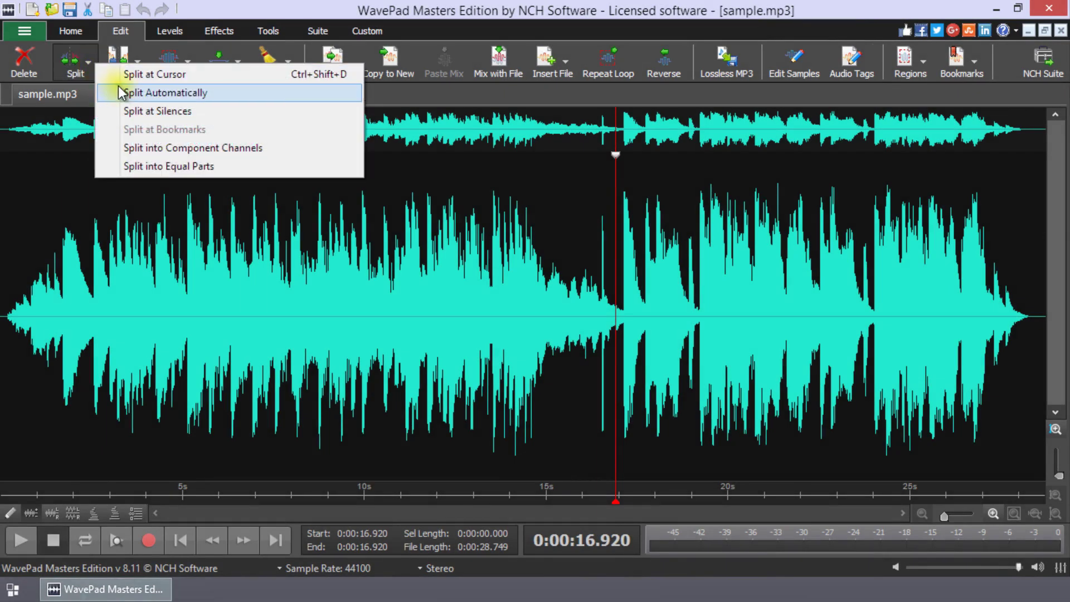
{"action": "left_click", "coordinate": [134, 165]}
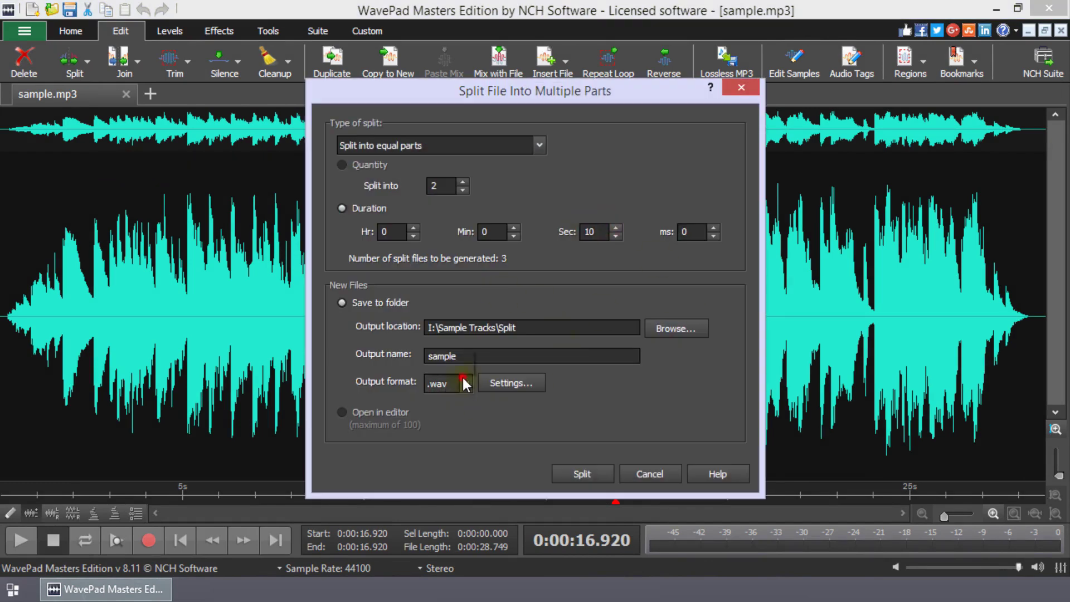
{"action": "left_click", "coordinate": [452, 383]}
{"action": "left_click", "coordinate": [460, 232]}
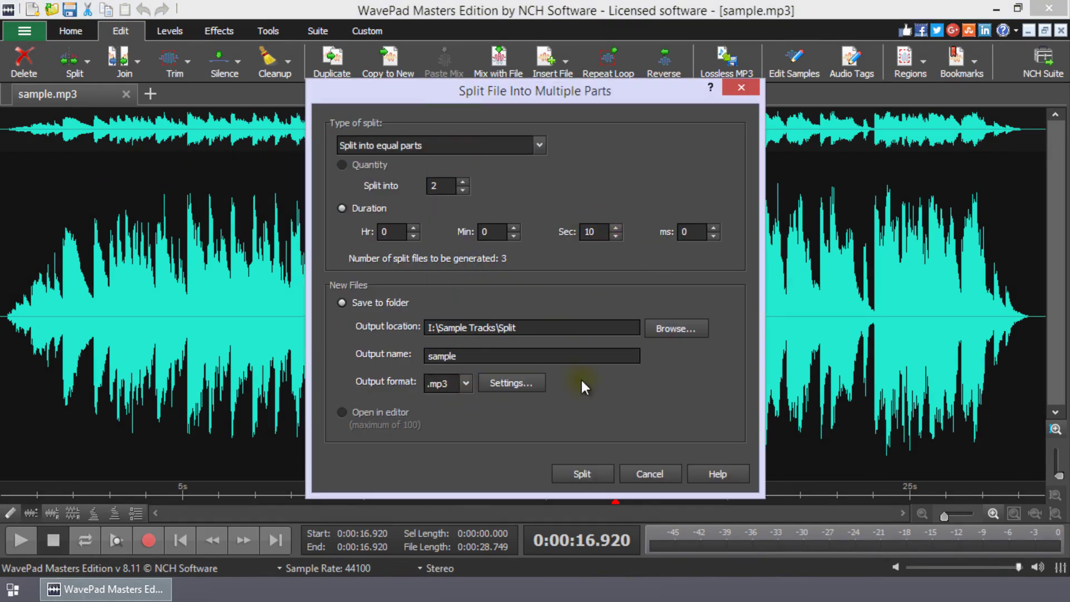
- Run the split, select all three parts sample_0 to sample_2 in Explorer, and return to WavePad
{"action": "left_click", "coordinate": [578, 476]}
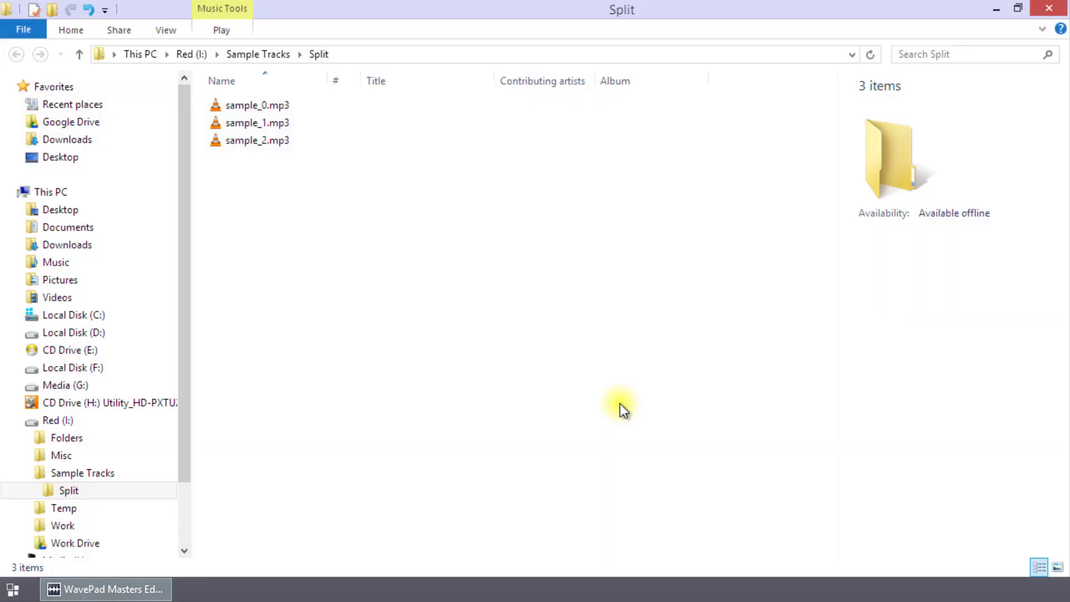
{"action": "left_click", "coordinate": [451, 332]}
{"action": "key", "text": "ctrl+a"}
{"action": "left_click", "coordinate": [394, 267]}
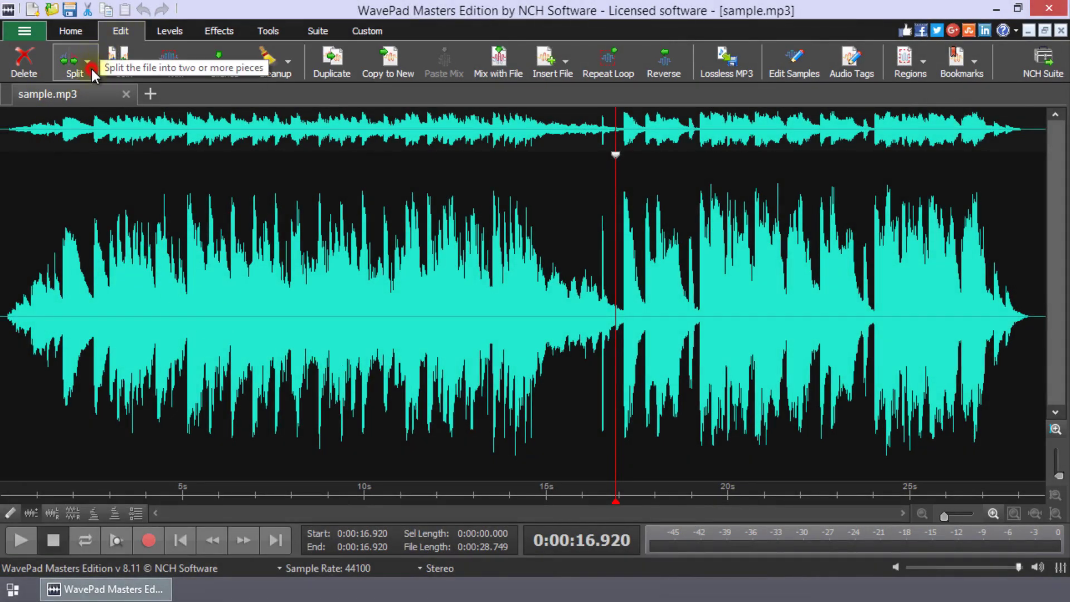
- Split sample.mp3 at the 16.920 s cursor and compare the sample_0 and original sample tabs
{"action": "left_click", "coordinate": [92, 71]}
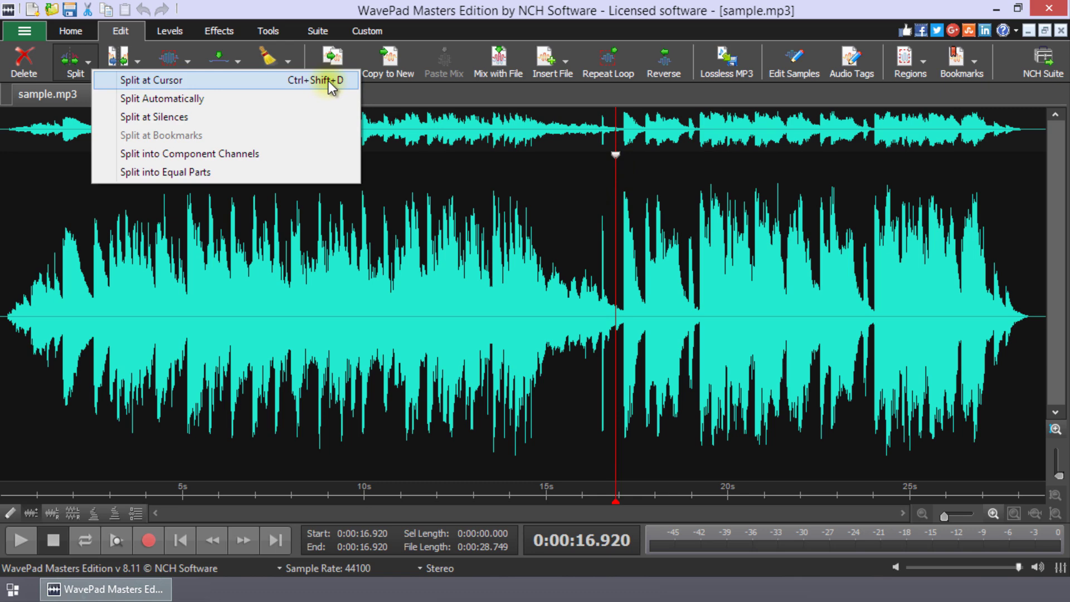
{"action": "left_click", "coordinate": [271, 79]}
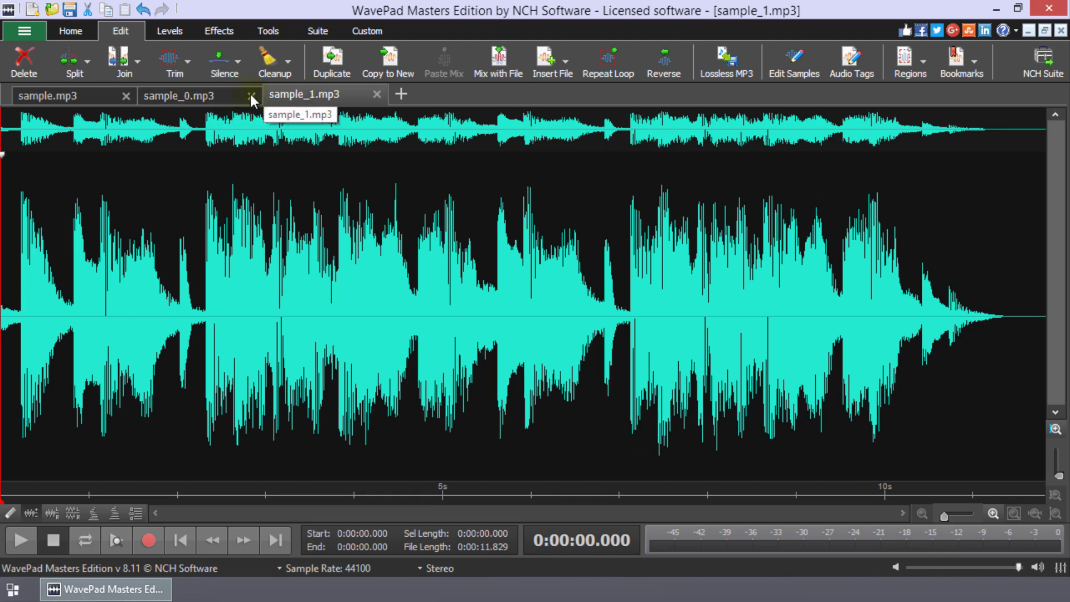
{"action": "left_click", "coordinate": [206, 99]}
{"action": "left_click", "coordinate": [63, 96]}
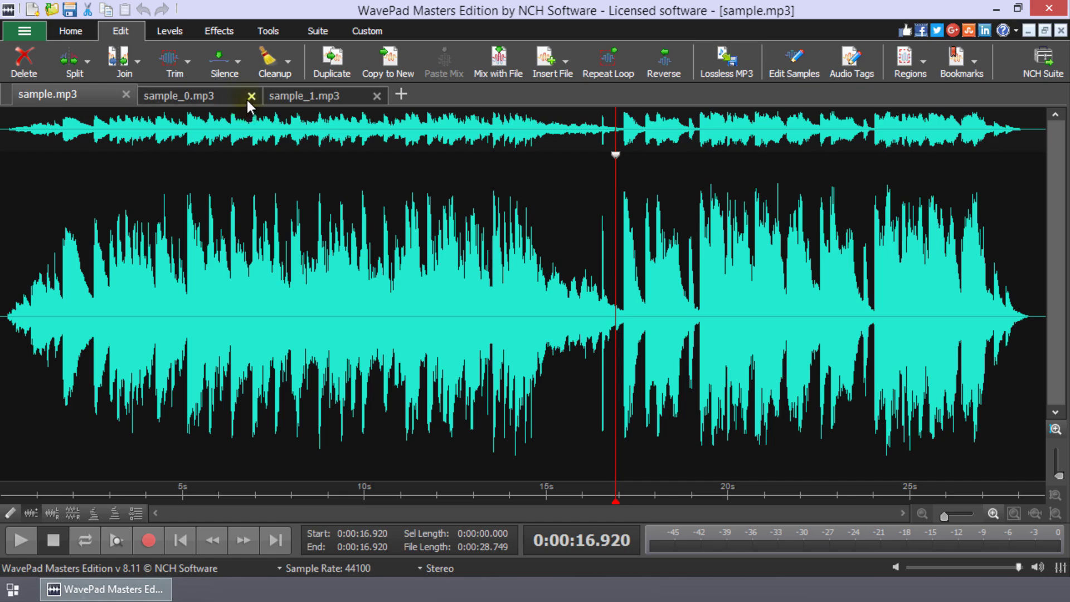
{"action": "left_click", "coordinate": [218, 95]}
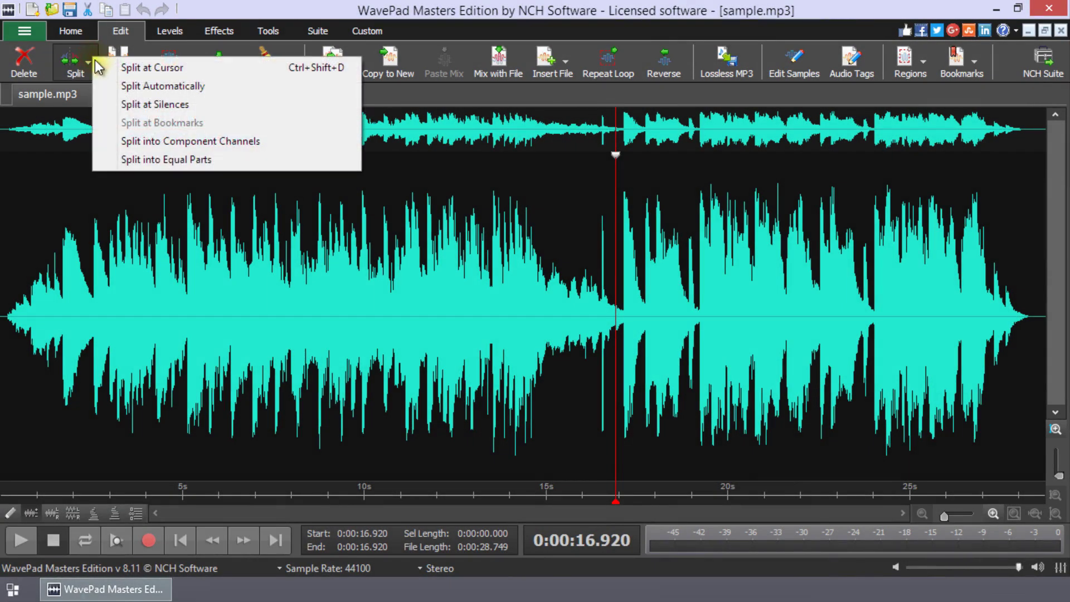
- Split sample.mp3 into Left and Right Channel mono files and view the Left Channel file
{"action": "left_click", "coordinate": [118, 142]}
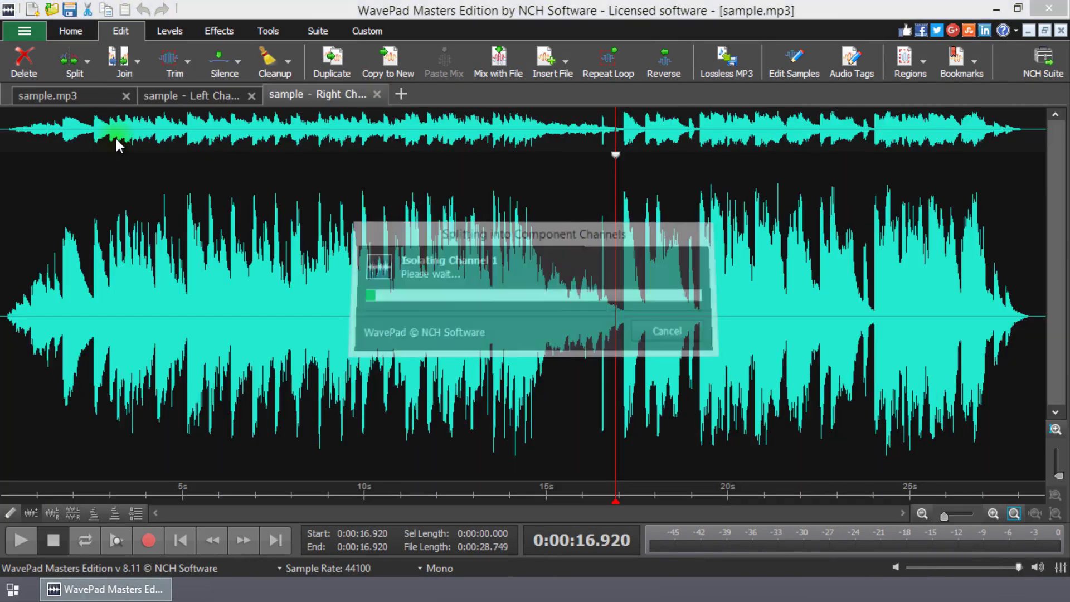
{"action": "left_click", "coordinate": [199, 99]}
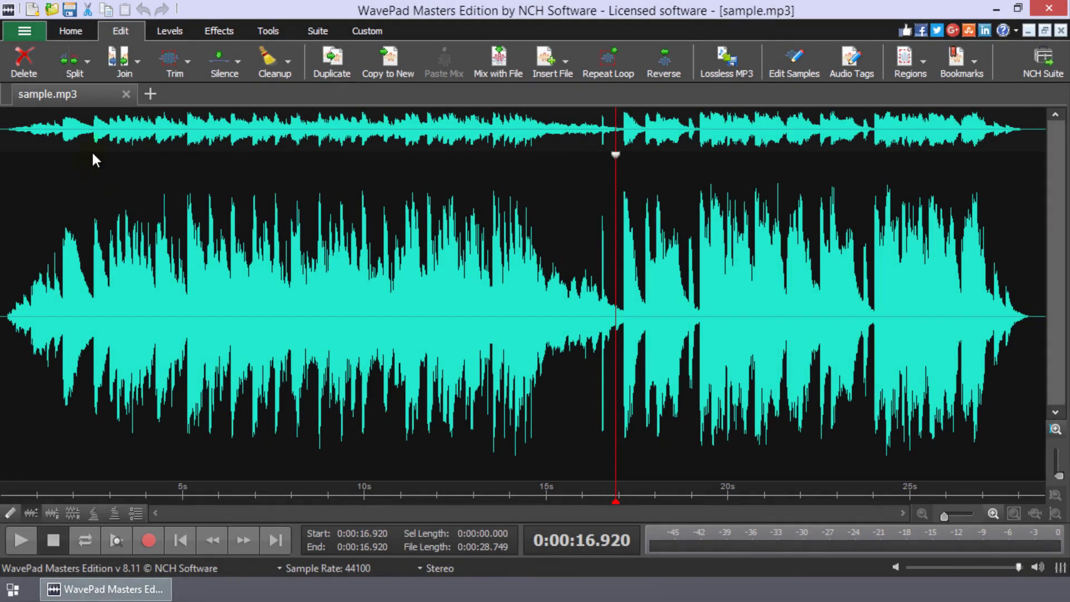
{"action": "left_click", "coordinate": [88, 63]}
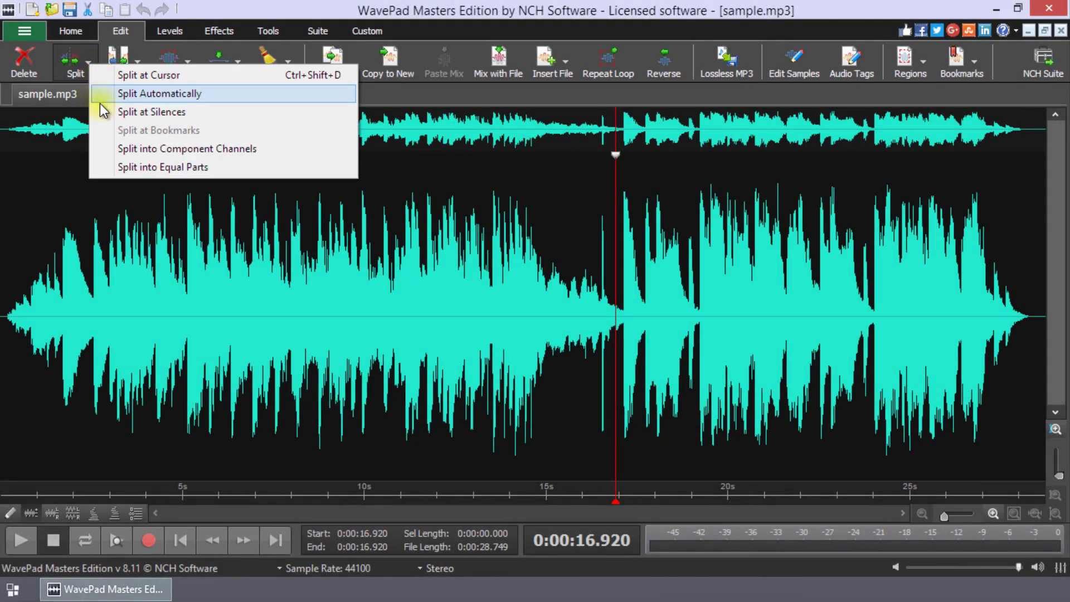
- Open the equal-parts split dialog and try the Type of split options
{"action": "left_click", "coordinate": [111, 167]}
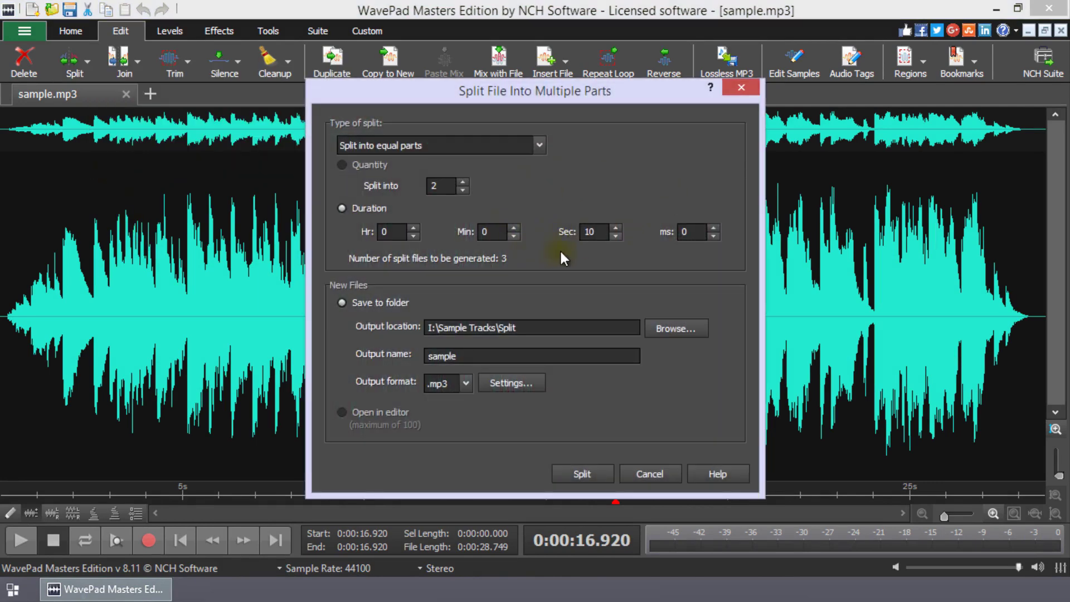
{"action": "left_click", "coordinate": [538, 145]}
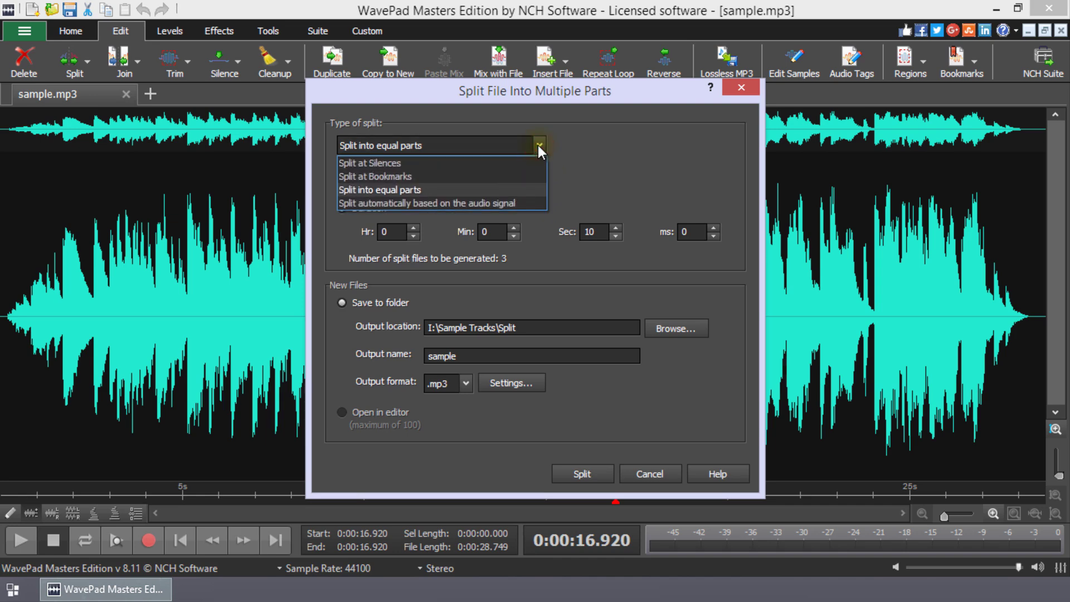
{"action": "left_click", "coordinate": [536, 157]}
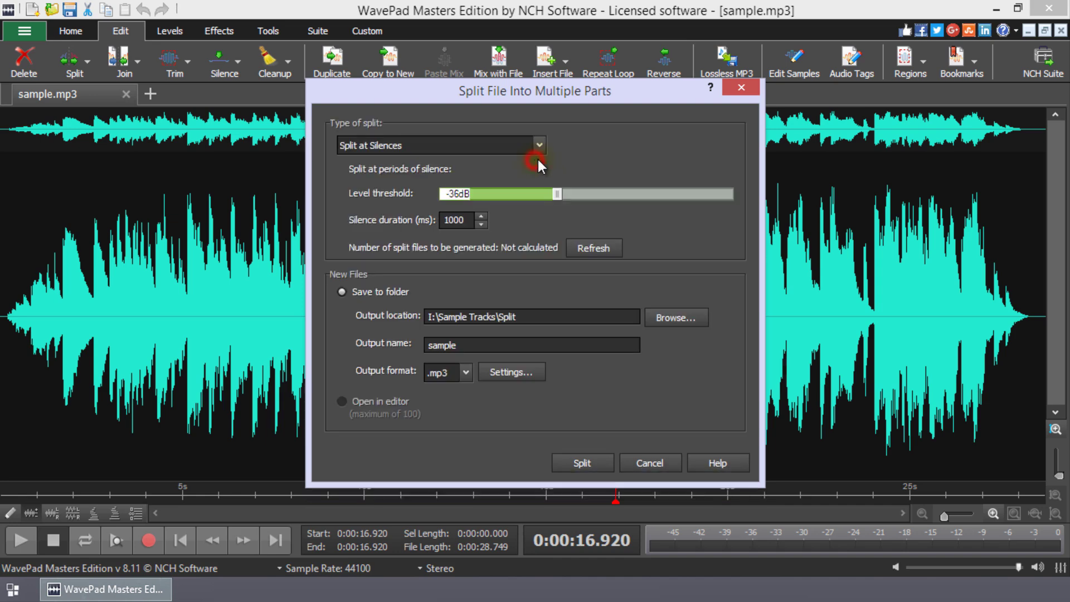
{"action": "left_click", "coordinate": [541, 144]}
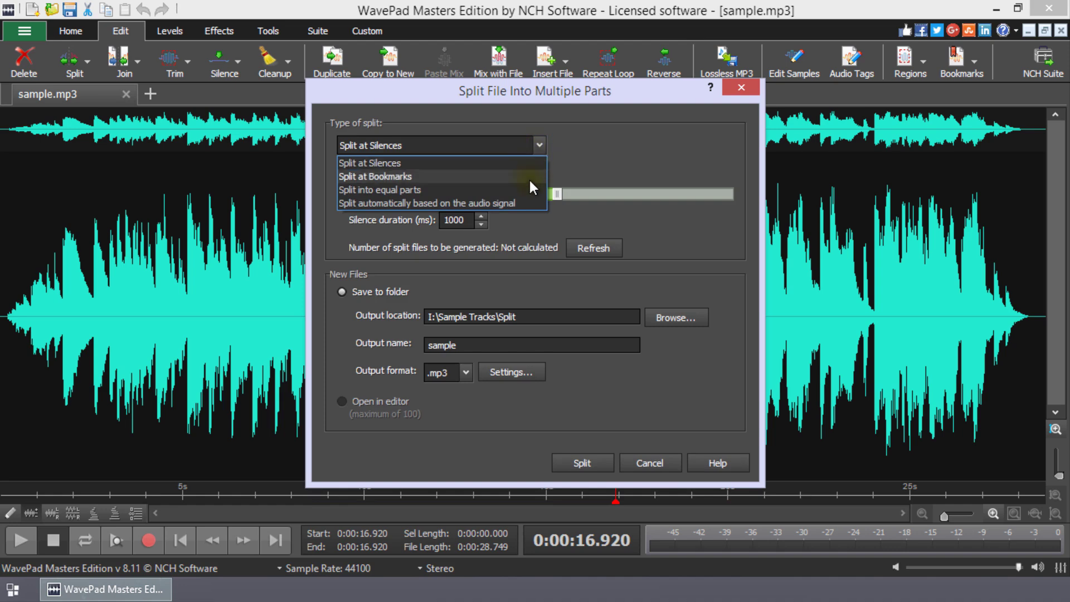
{"action": "left_click", "coordinate": [528, 186]}
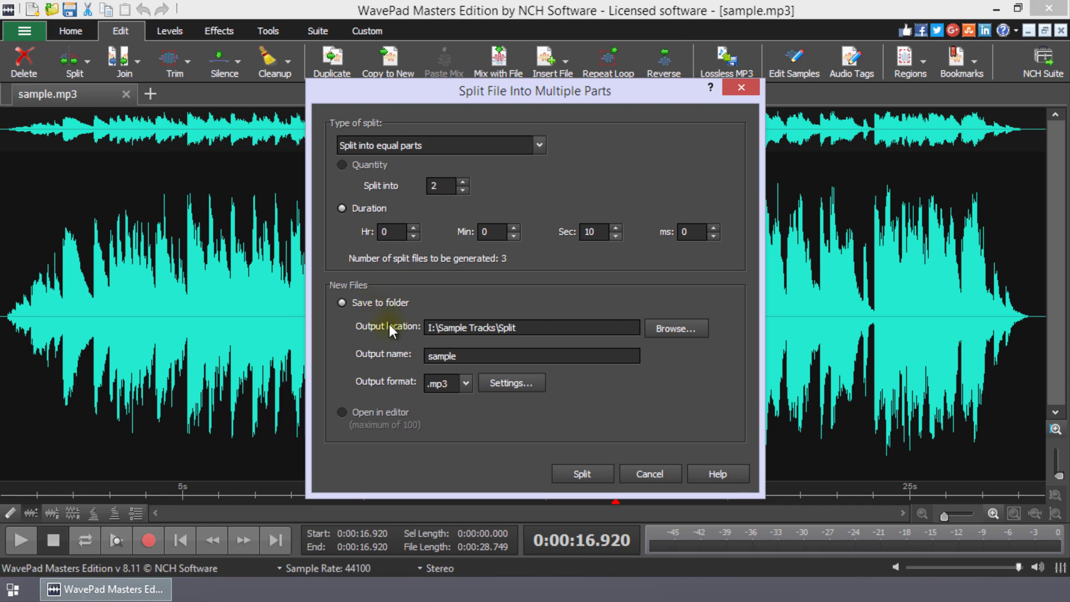
- Review the output location, file name and formats, and open the parts in the editor instead
{"action": "left_click", "coordinate": [530, 327]}
{"action": "left_click", "coordinate": [465, 355]}
{"action": "left_click", "coordinate": [468, 382]}
{"action": "left_click", "coordinate": [346, 412]}
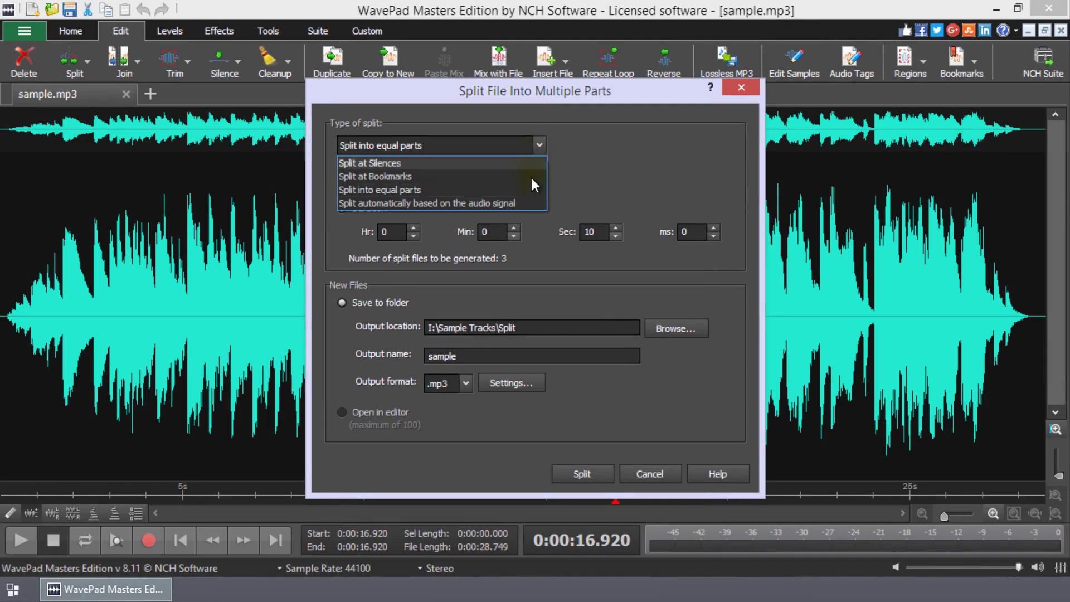
- Choose automatic splitting by audio signal with a 5-second rough interval and refresh the estimate
{"action": "left_click", "coordinate": [537, 203]}
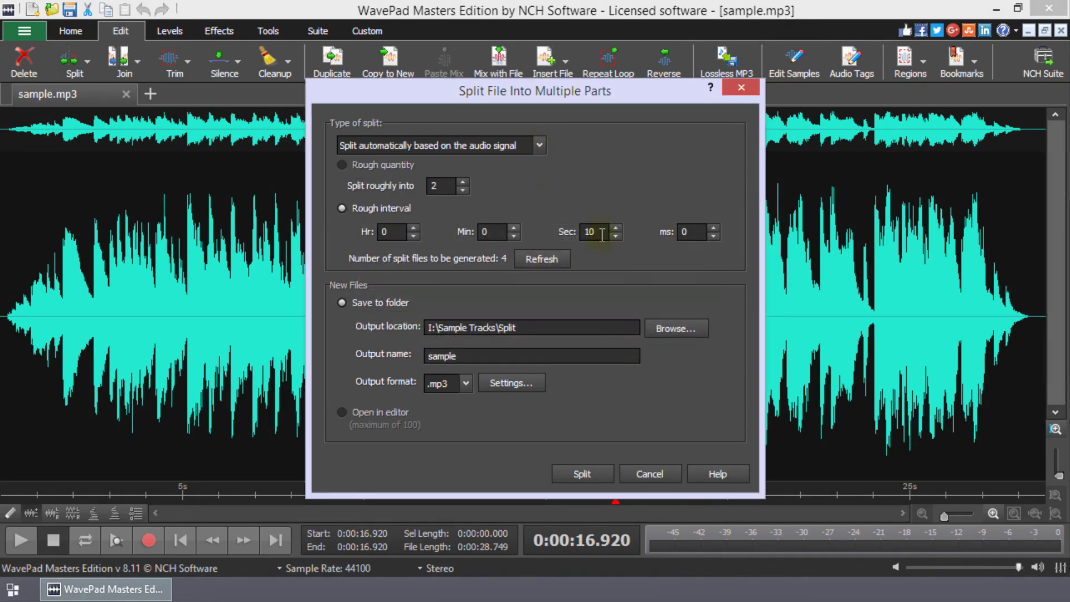
{"action": "double_click", "coordinate": [602, 234]}
{"action": "type", "text": "5"}
{"action": "left_click", "coordinate": [550, 257]}
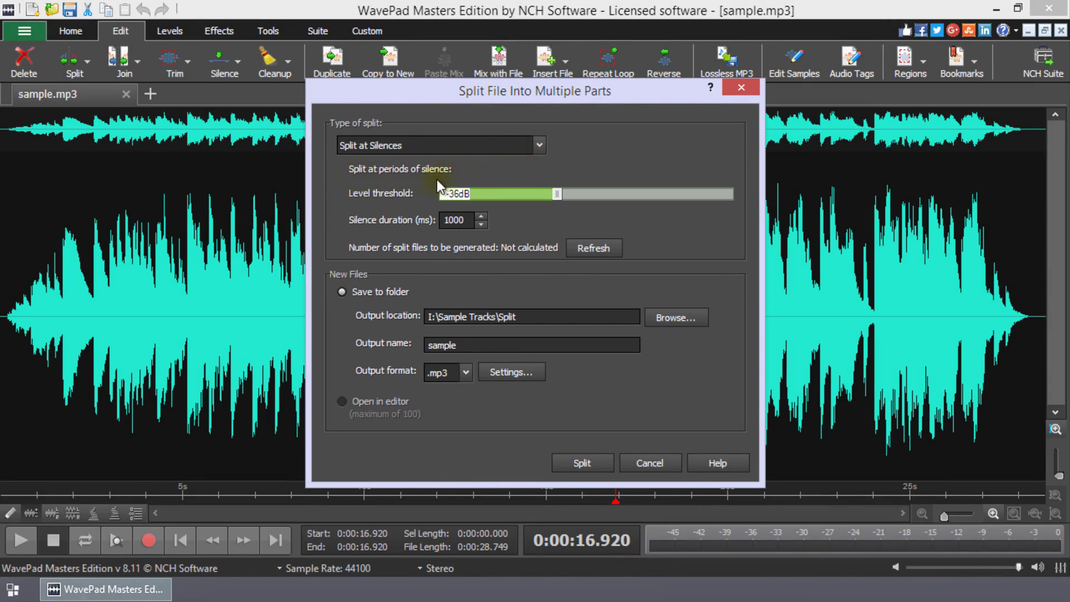
- Set a 10 ms silence duration and -21 dB threshold, refreshing to estimate six files
{"action": "double_click", "coordinate": [456, 219]}
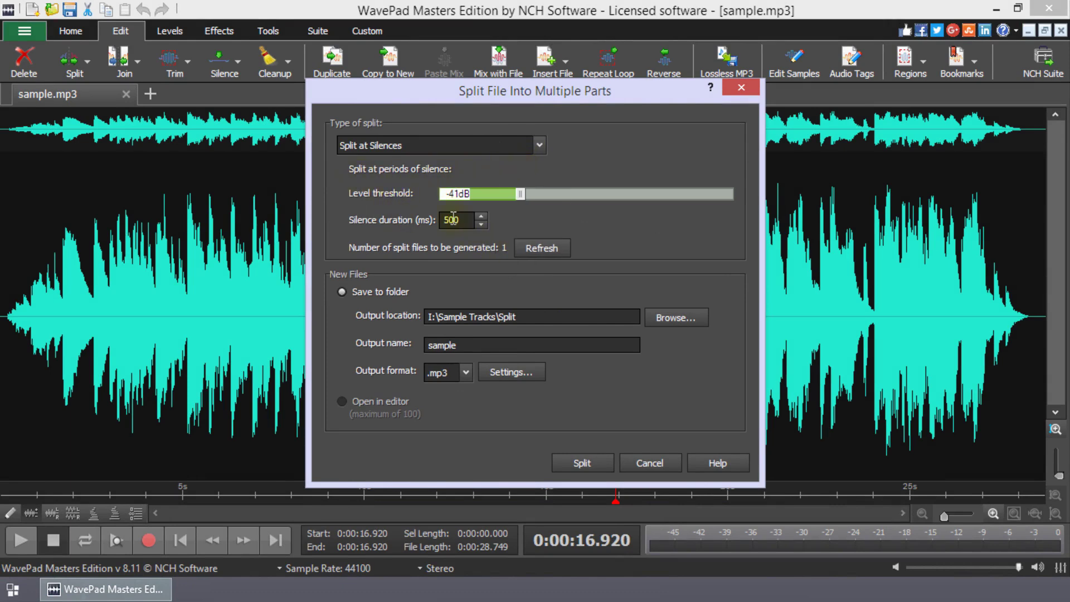
{"action": "type", "text": "500"}
{"action": "double_click", "coordinate": [457, 218]}
{"action": "type", "text": "10"}
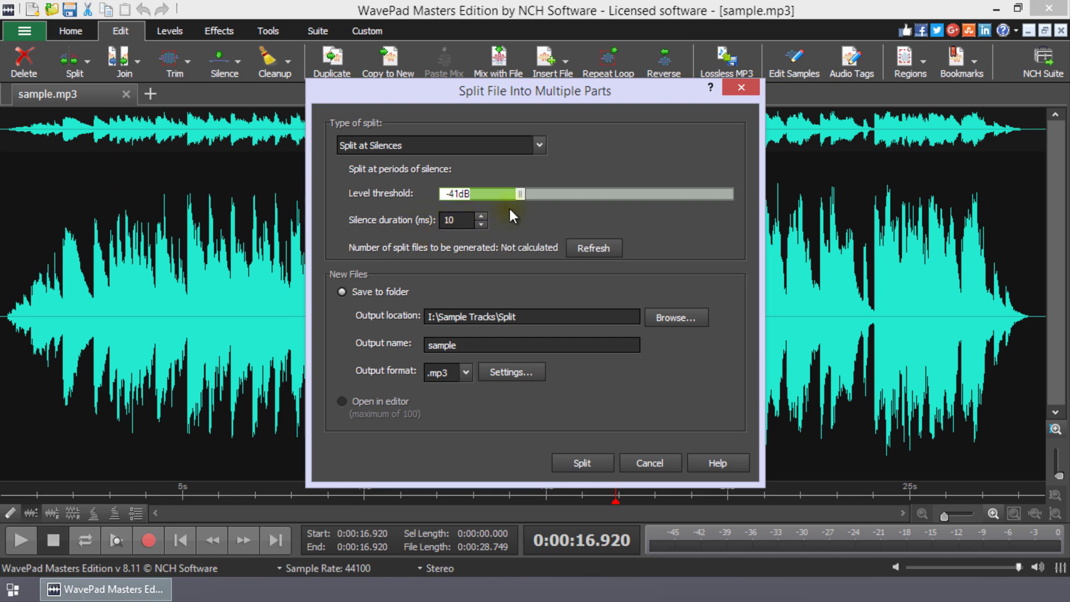
{"action": "left_click", "coordinate": [586, 249]}
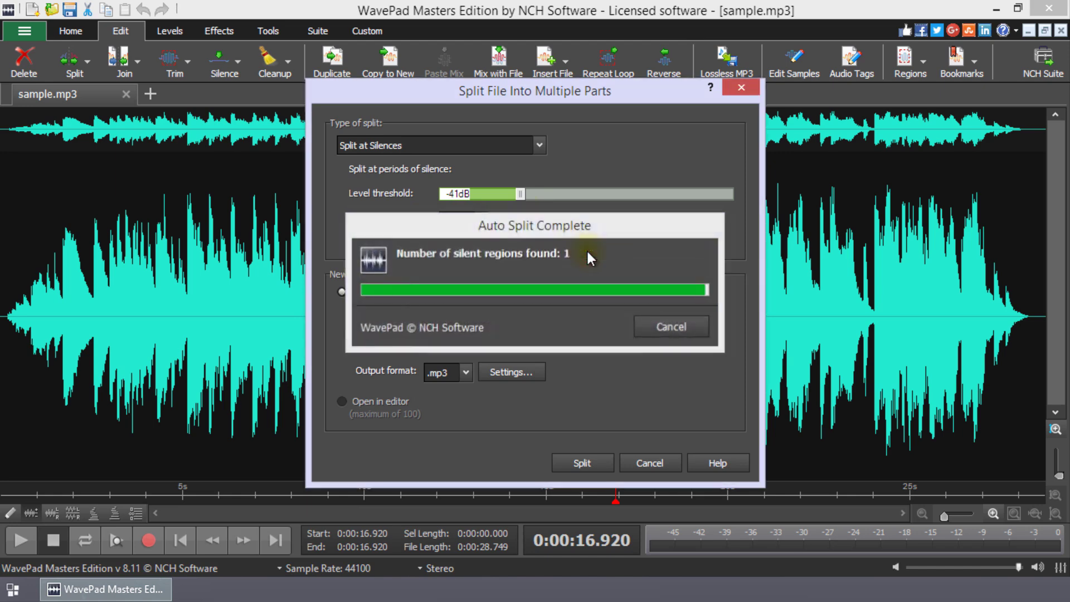
{"action": "left_click_drag", "start_coordinate": [527, 202], "coordinate": [666, 197]}
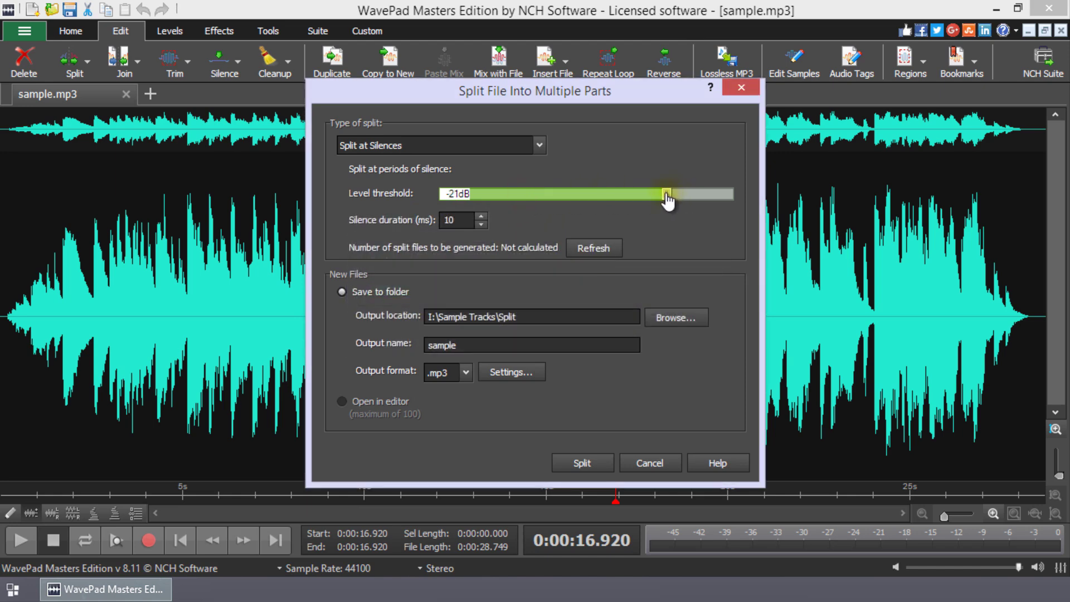
{"action": "left_click", "coordinate": [598, 244]}
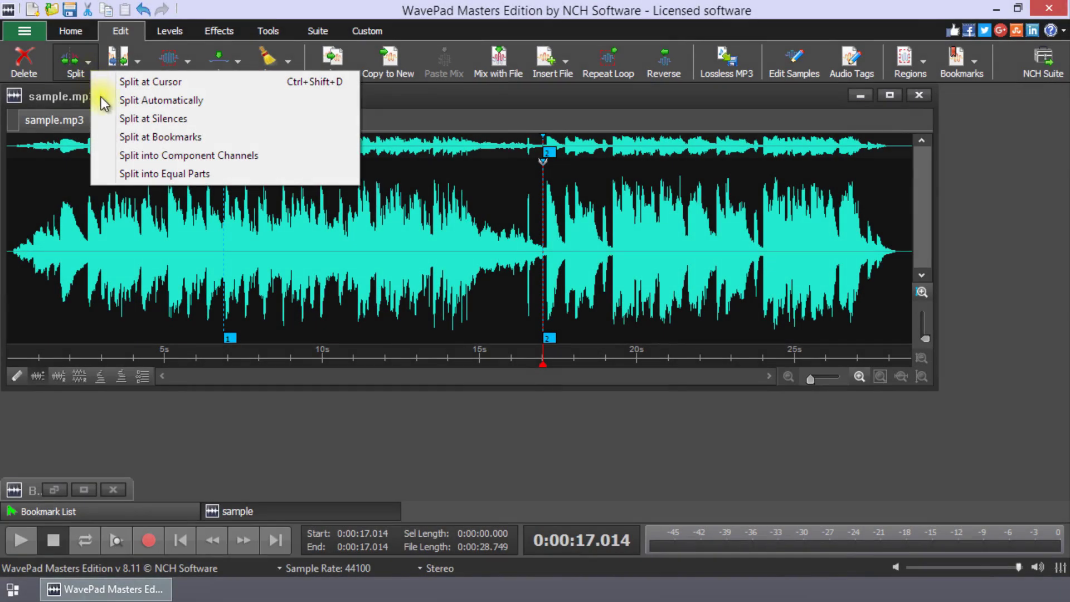
- Split at Bookmarks into three MP3 files in the Split folder
{"action": "left_click", "coordinate": [104, 136]}
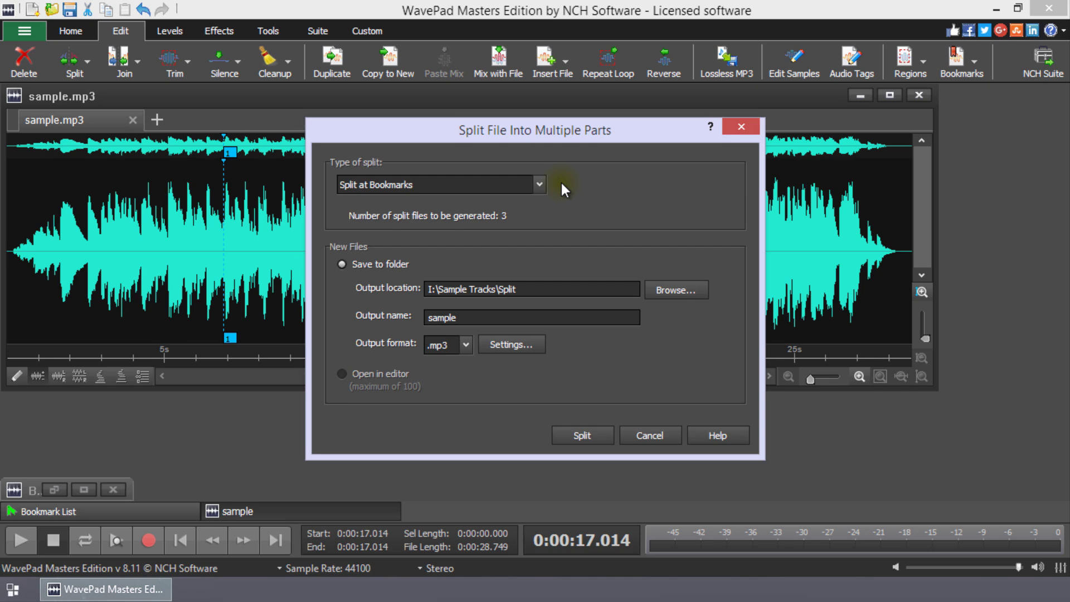
{"action": "left_click", "coordinate": [591, 437]}
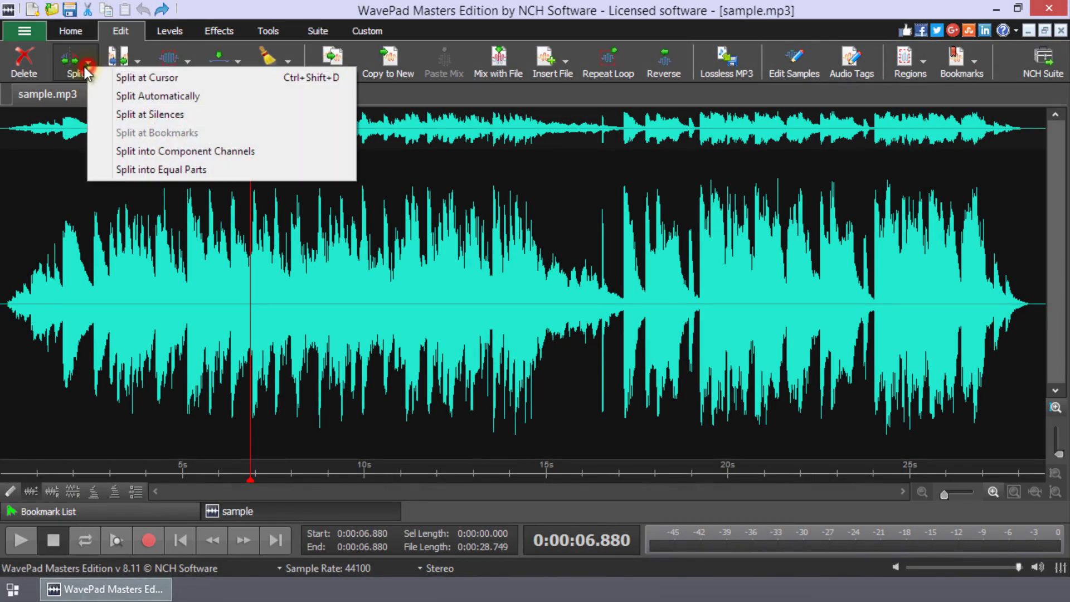
- Switch the equal split to Quantity with 2 parts, keep .mp3 and the Split folder, and split
{"action": "left_click", "coordinate": [248, 172]}
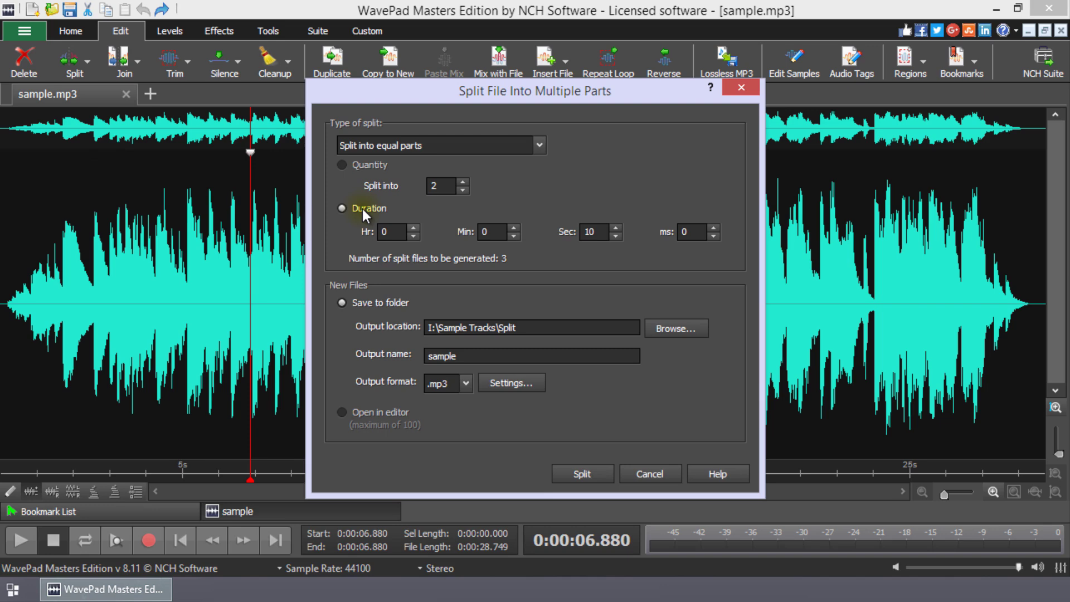
{"action": "left_click_drag", "start_coordinate": [602, 232], "coordinate": [553, 228]}
{"action": "type", "text": "5"}
{"action": "left_click", "coordinate": [342, 164]}
{"action": "type", "text": "3"}
{"action": "mouse_move", "coordinate": [437, 184]}
{"action": "left_mouse_down"}
{"action": "mouse_move", "coordinate": [411, 181]}
{"action": "mouse_move", "coordinate": [428, 187]}
{"action": "left_mouse_up"}
{"action": "type", "text": "2"}
{"action": "left_click", "coordinate": [537, 328]}
{"action": "left_click", "coordinate": [481, 356]}
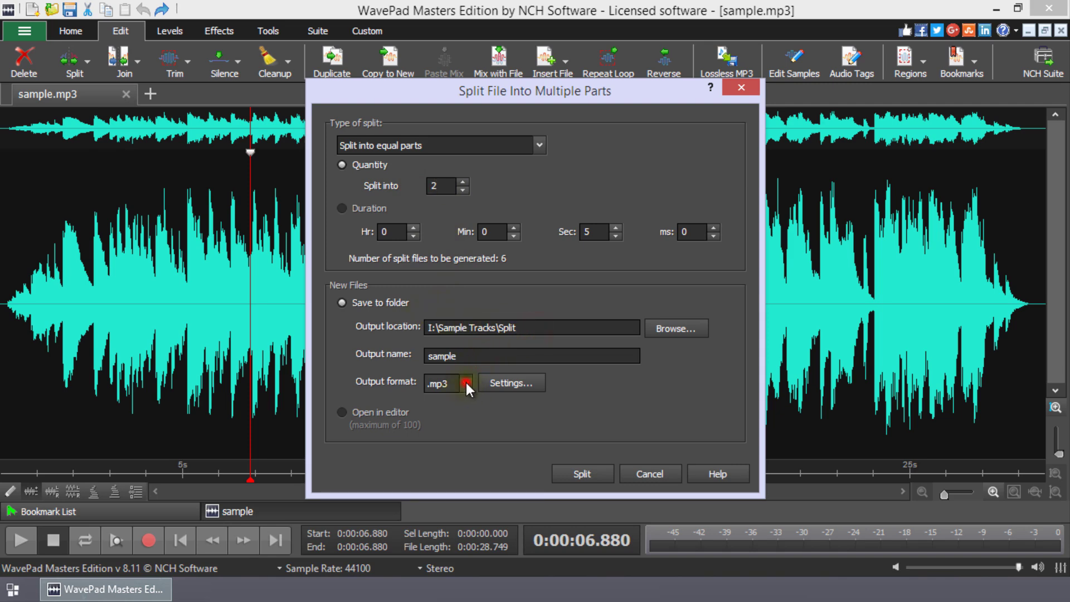
{"action": "left_click", "coordinate": [466, 383]}
{"action": "left_click", "coordinate": [598, 476]}
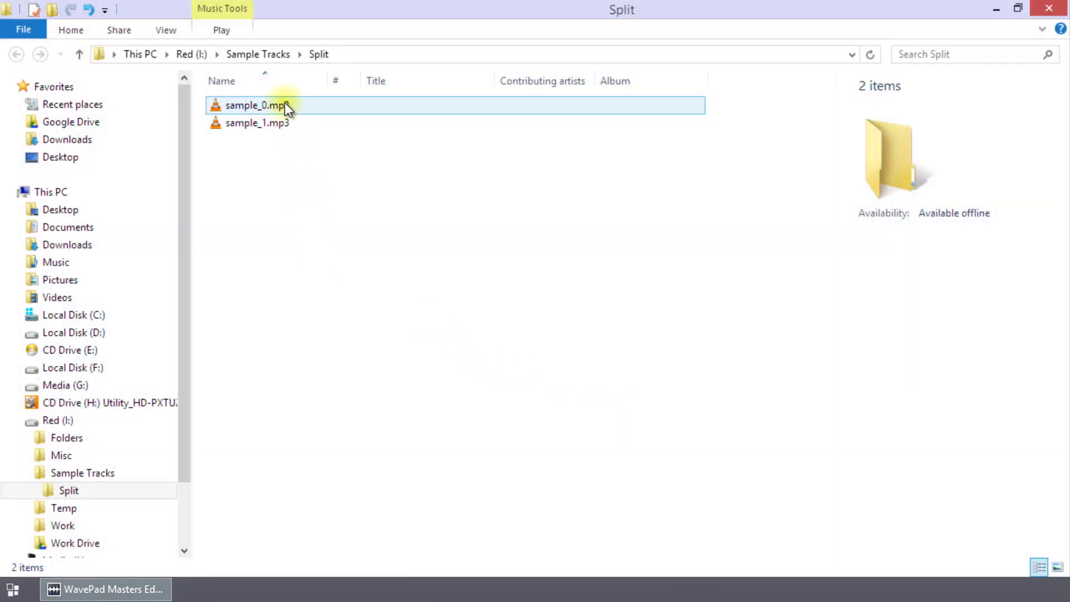
- Check sample_0.mp3 and sample_1.mp3 details, confirming a 14-second, 338 KB second part
{"action": "left_click", "coordinate": [286, 103]}
{"action": "left_click", "coordinate": [280, 119]}
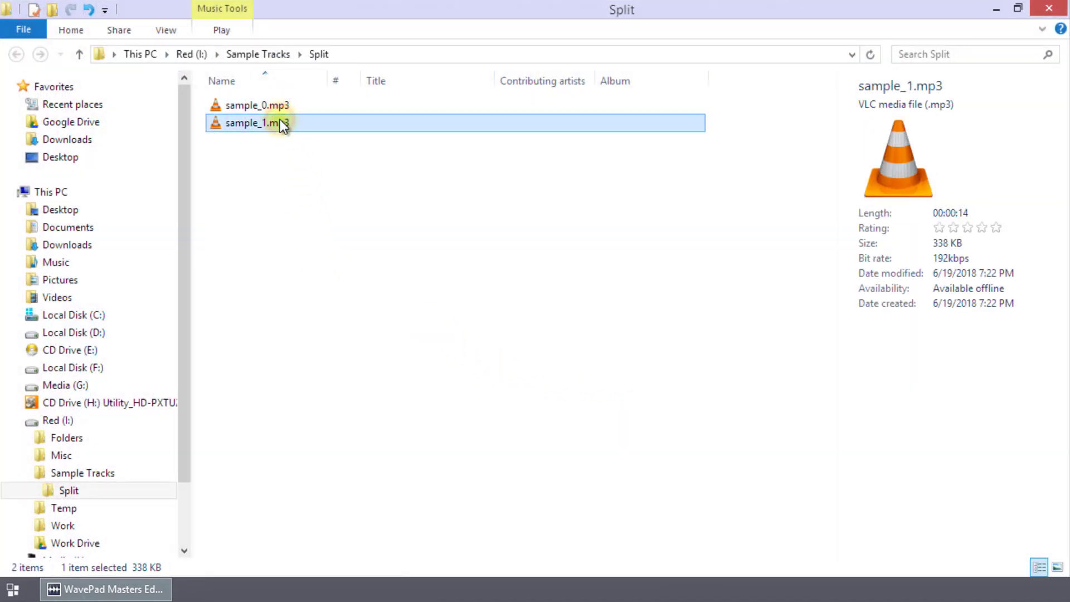